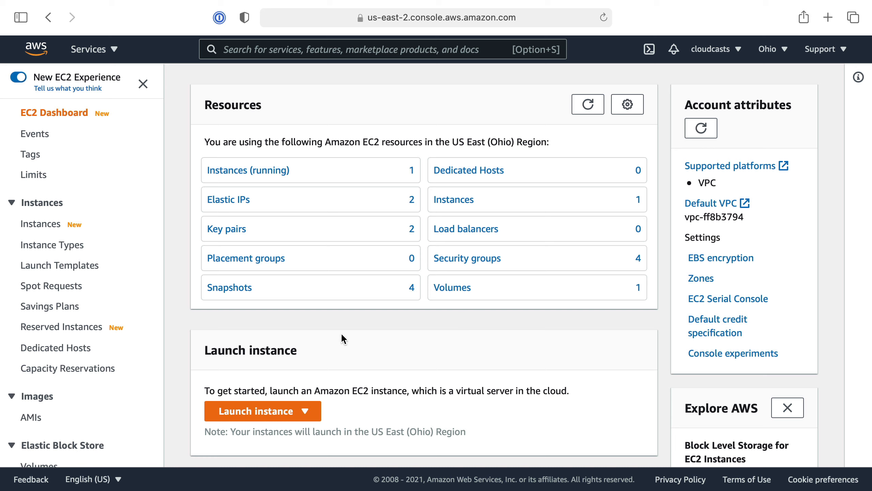
Step: Start the launch wizard for a new EC2 instance in the Ohio region
left_click(262, 413)
left_click(271, 370)
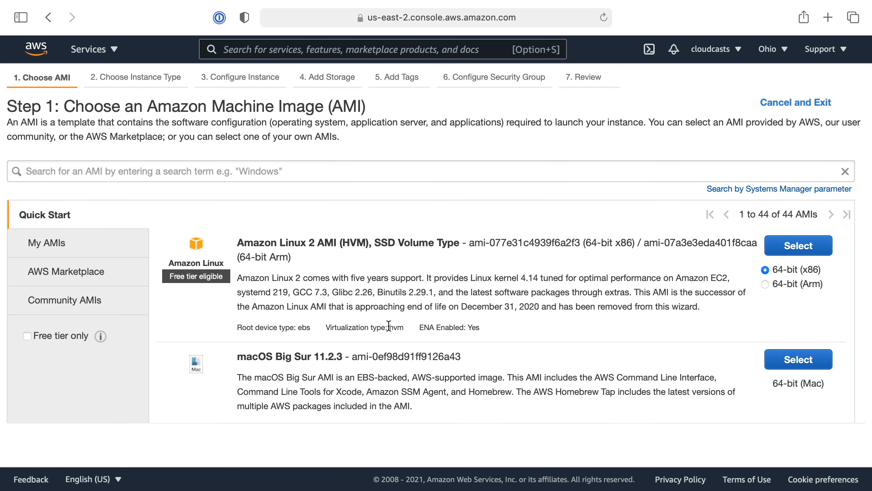
Step: Examine the Quick Start AMIs, including Amazon Linux 2, macOS, Red Hat, Ubuntu Server 20.04 LTS and Windows Server 2019
double_click(341, 108)
left_click_drag(147, 107, 323, 109)
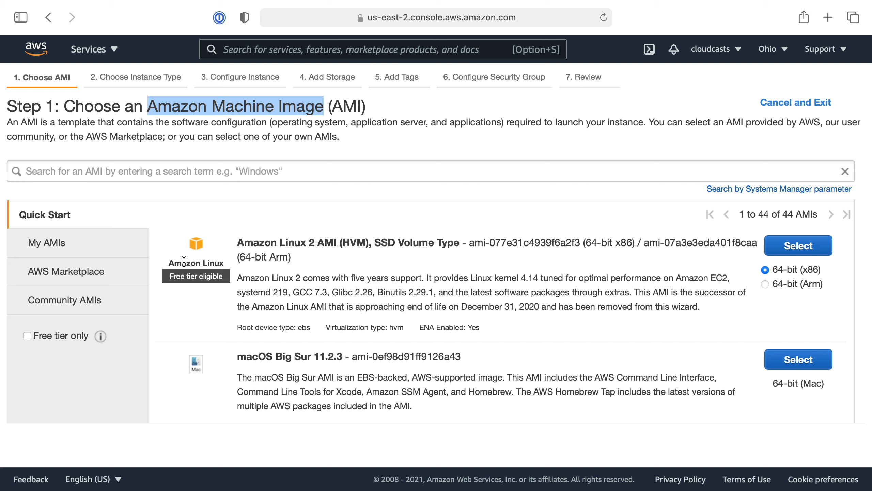
left_click_drag(171, 263, 226, 264)
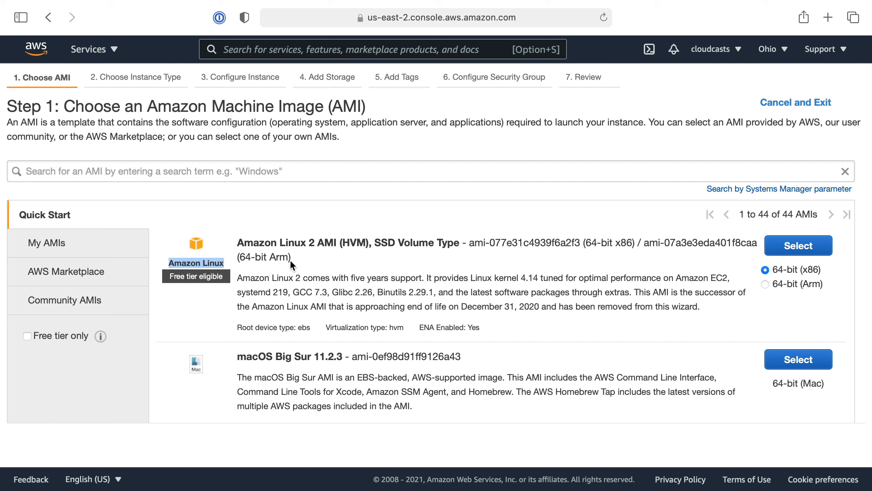
left_click_drag(315, 244, 278, 243)
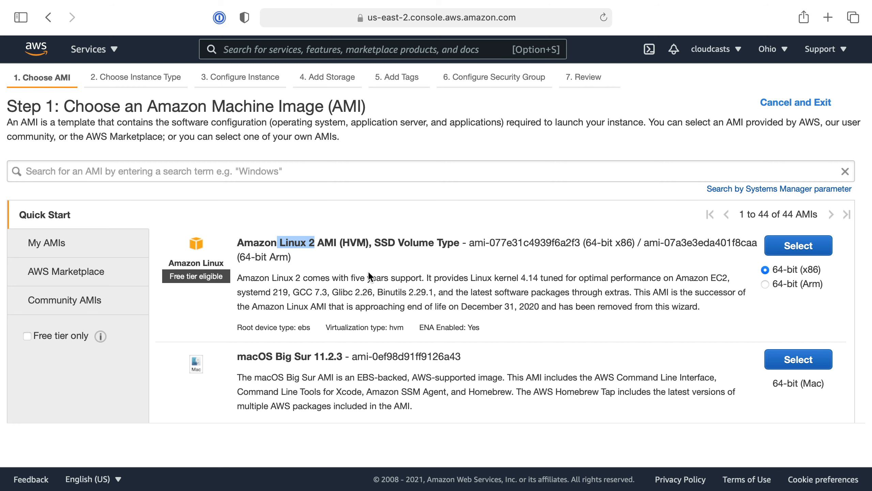
scroll(366, 273, "down", 1)
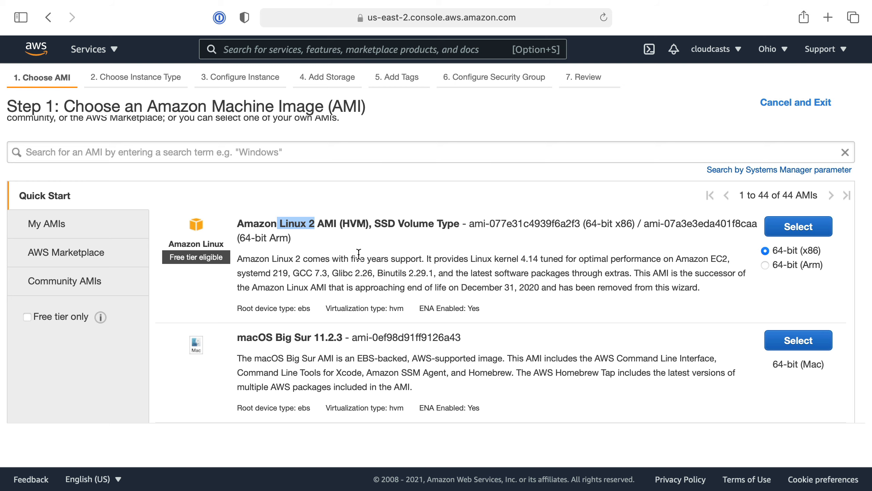
scroll(359, 254, "down", 5)
scroll(326, 311, "down", 7)
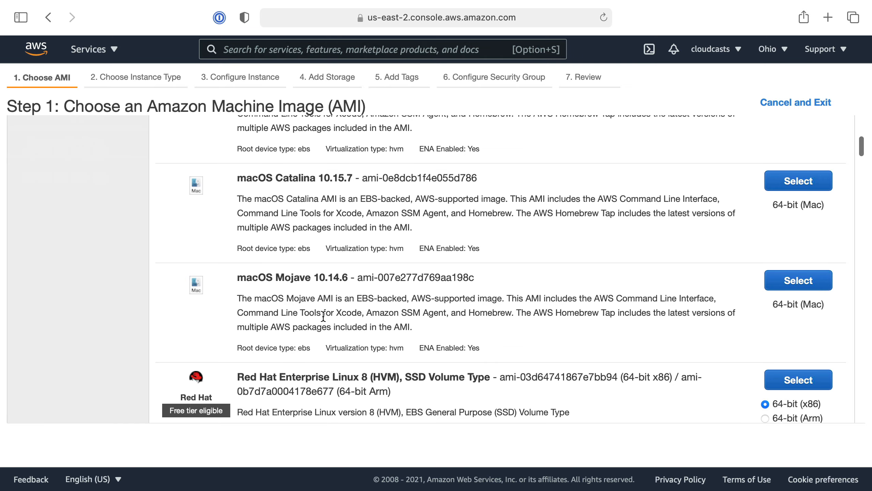
scroll(351, 295, "down", 1)
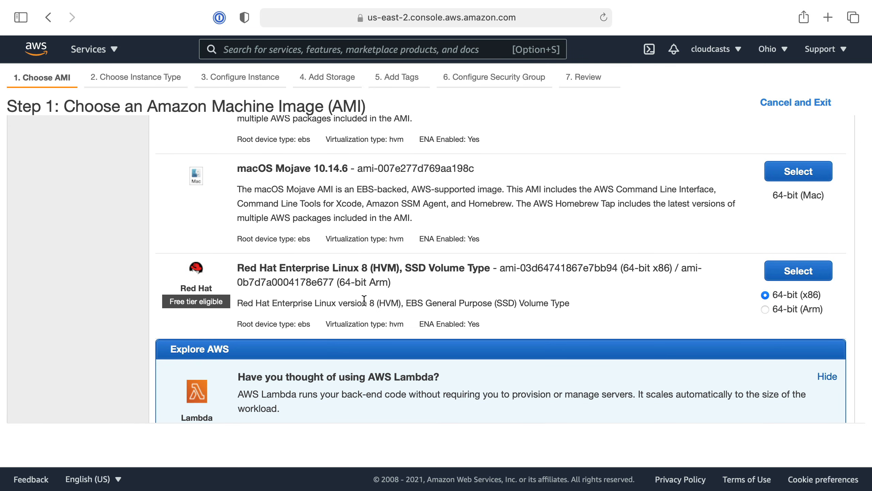
scroll(364, 300, "down", 10)
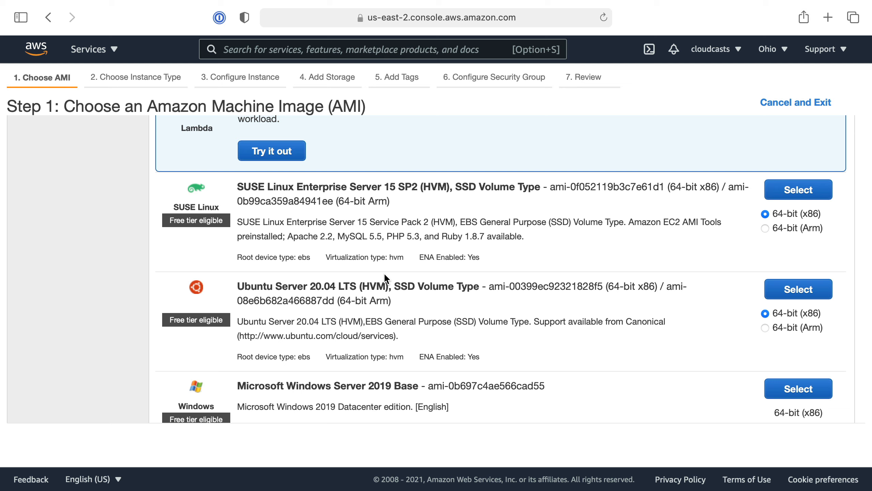
left_click_drag(252, 286, 371, 286)
left_click_drag(311, 286, 344, 287)
scroll(685, 322, "down", 6)
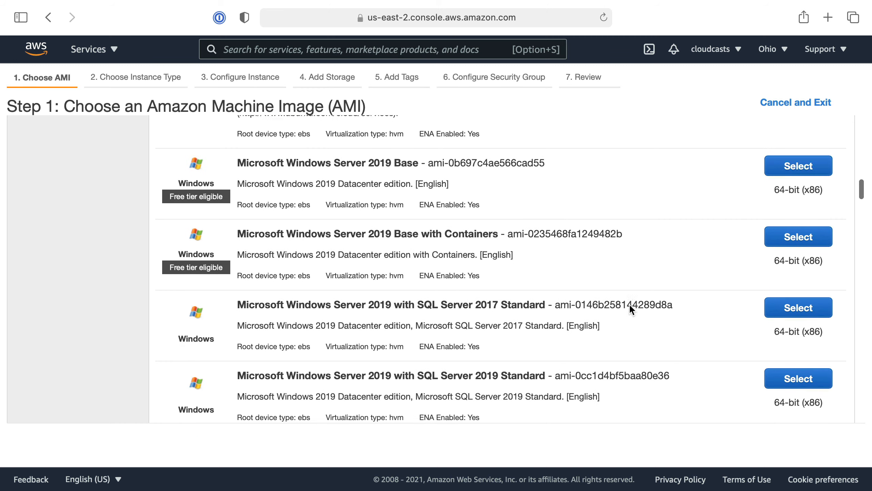
scroll(618, 299, "up", 10)
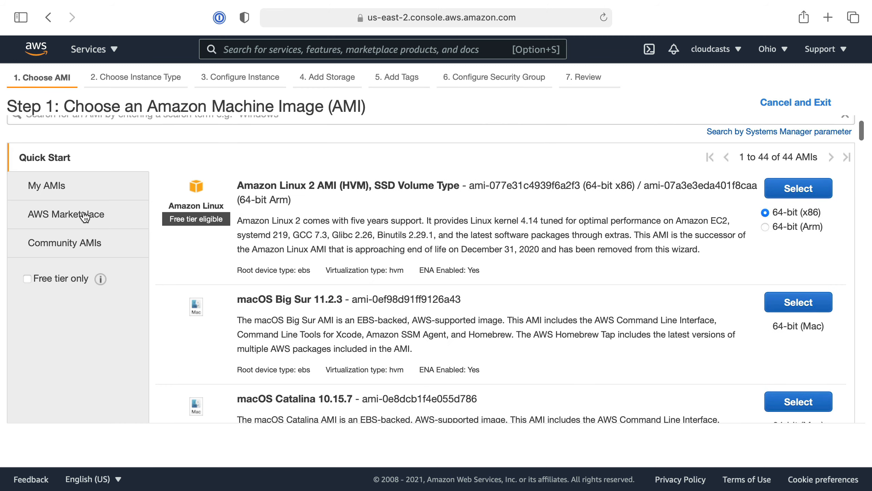
Step: Look at the AWS Marketplace and Community AMIs, and return to the Quick Start list
left_click(85, 217)
left_click(70, 249)
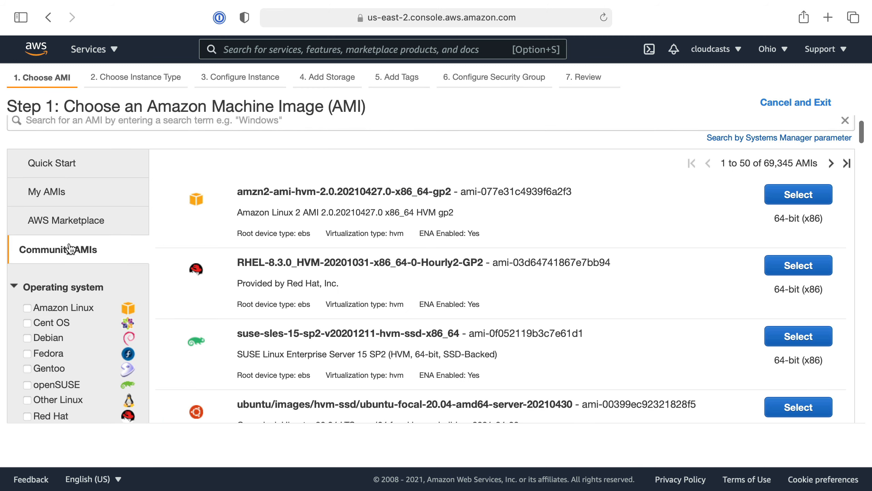
left_click(108, 230)
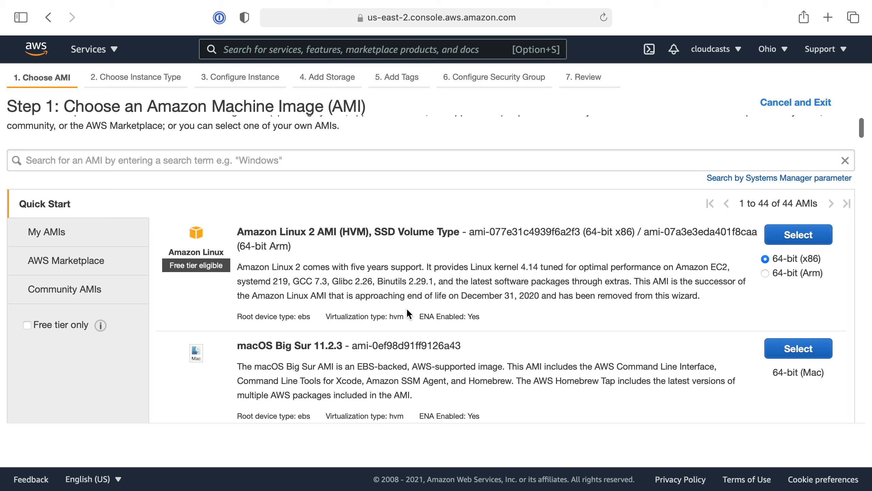
Step: Select the 64-bit (x86) Ubuntu Server 20.04 LTS (HVM), SSD Volume Type AMI for the instance
scroll(406, 308, "down", 10)
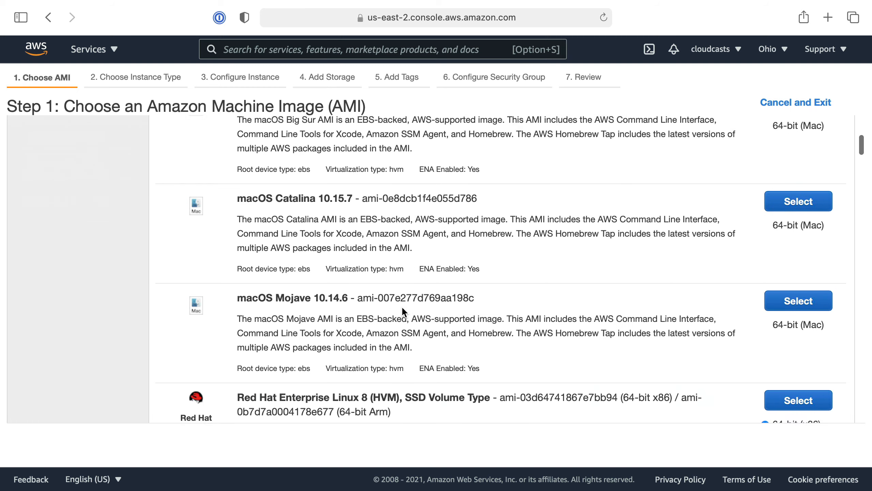
scroll(403, 309, "down", 8)
left_click_drag(282, 304, 431, 297)
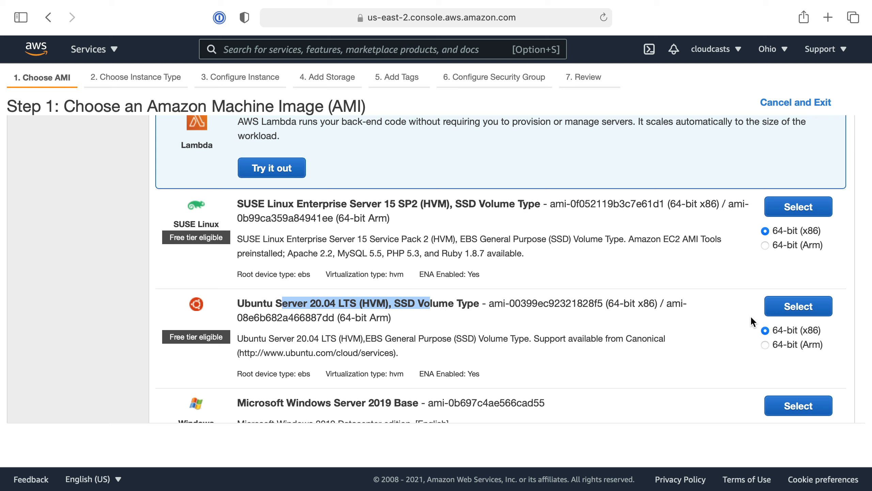
left_click(806, 310)
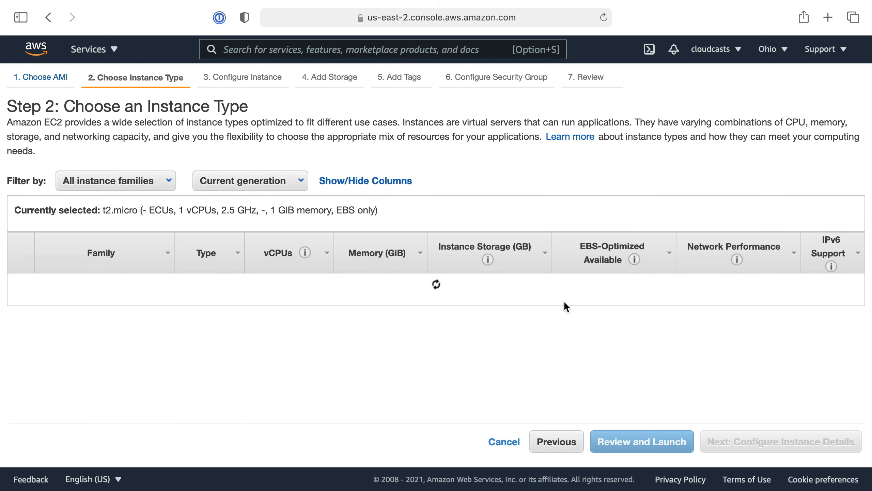
Step: Compare the vCPUs, memory and network performance of the t2, t3 and t3a instance types
scroll(335, 371, "down", 5)
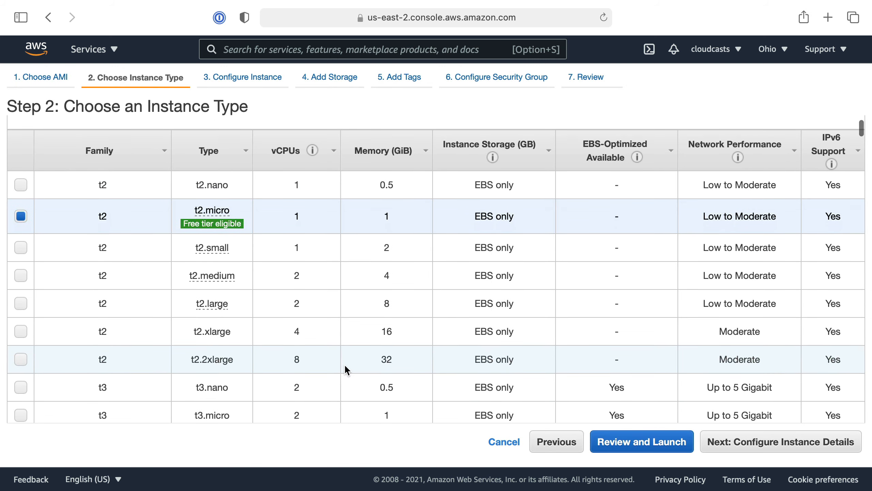
scroll(344, 365, "up", 4)
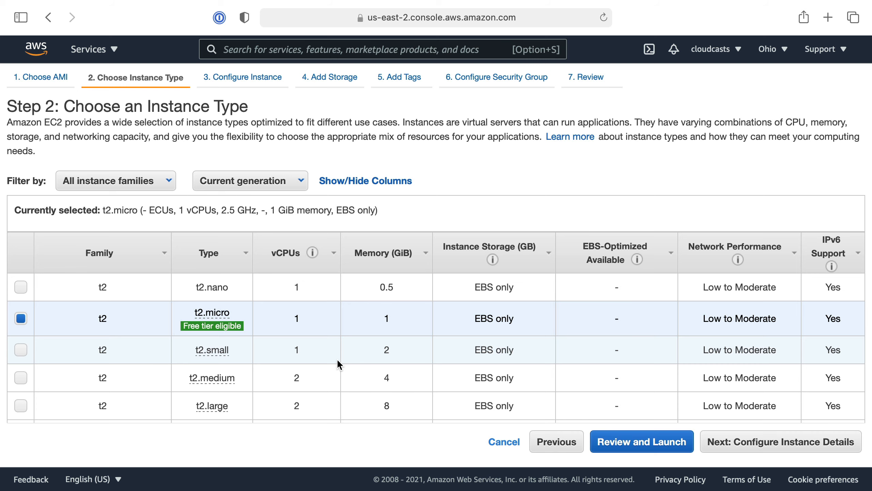
scroll(317, 364, "down", 3)
scroll(317, 364, "up", 2)
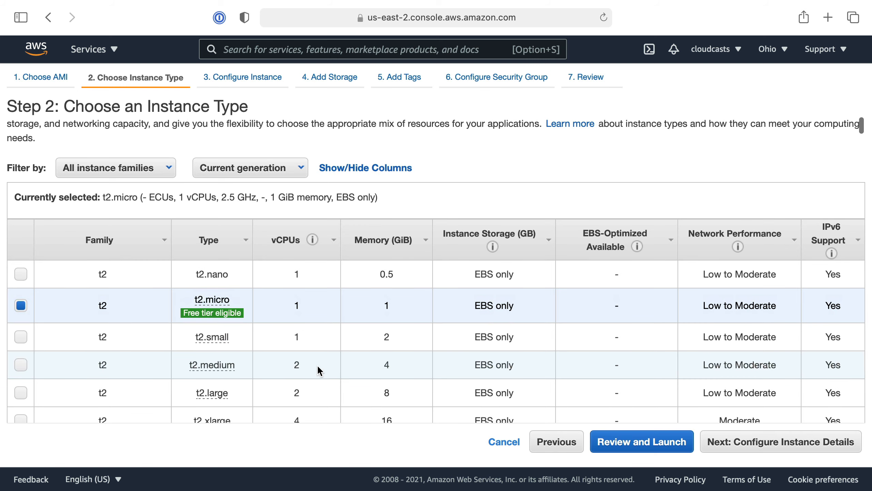
scroll(314, 369, "down", 10)
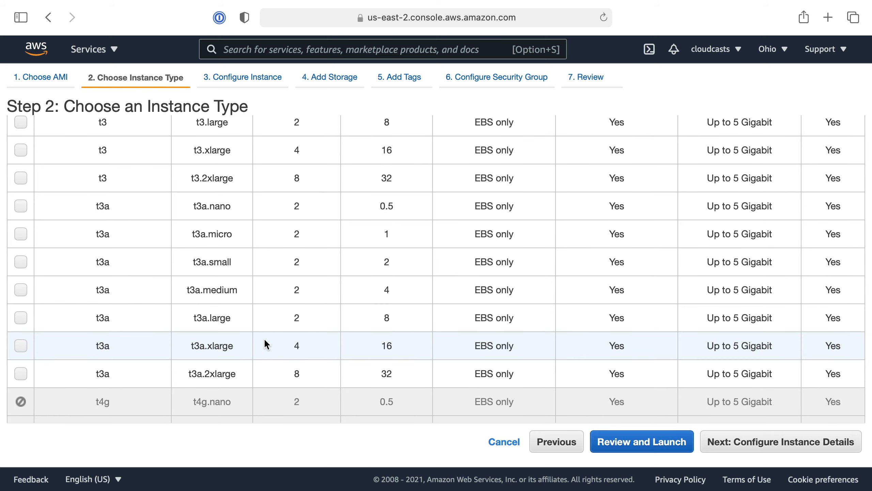
scroll(264, 339, "up", 10)
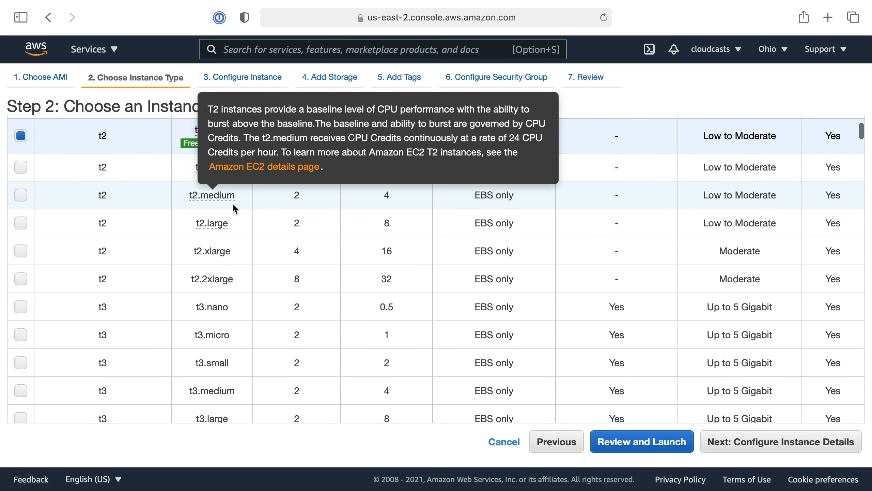
scroll(309, 349, "down", 4)
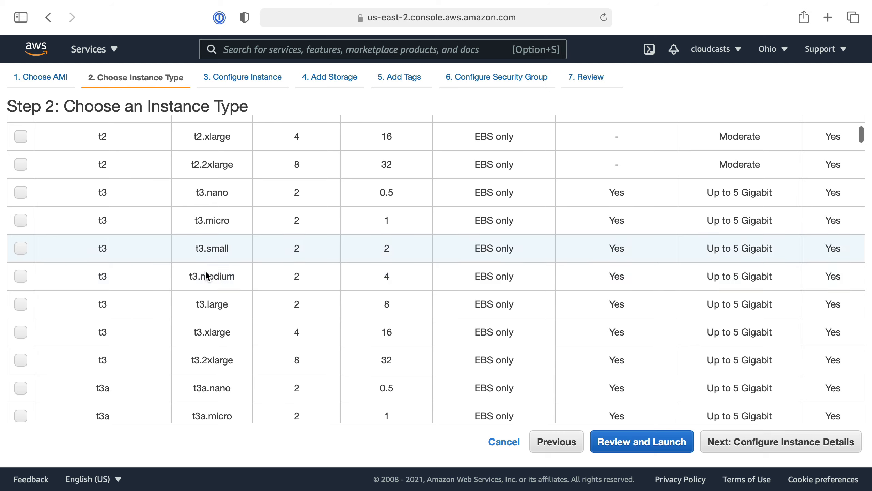
scroll(204, 277, "up", 4)
mouse_move(201, 136)
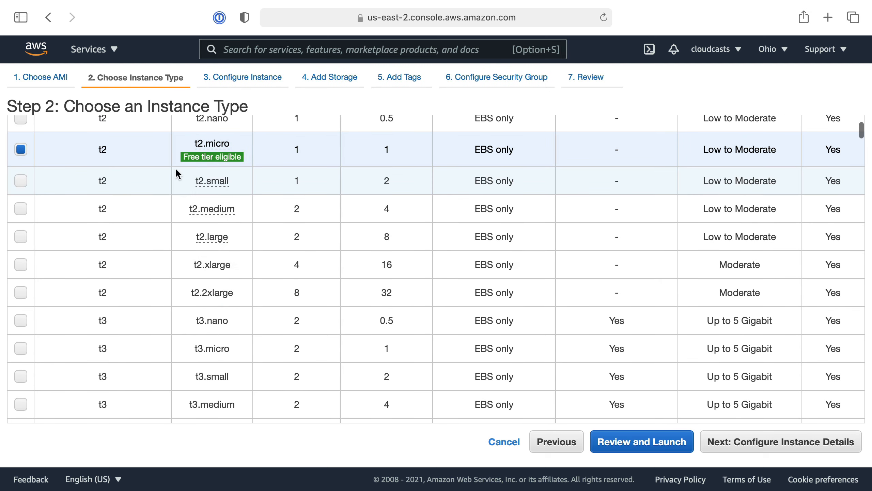
Step: Choose the t3.large instance type and continue to the instance details configuration
scroll(174, 192, "down", 8)
left_click(163, 186)
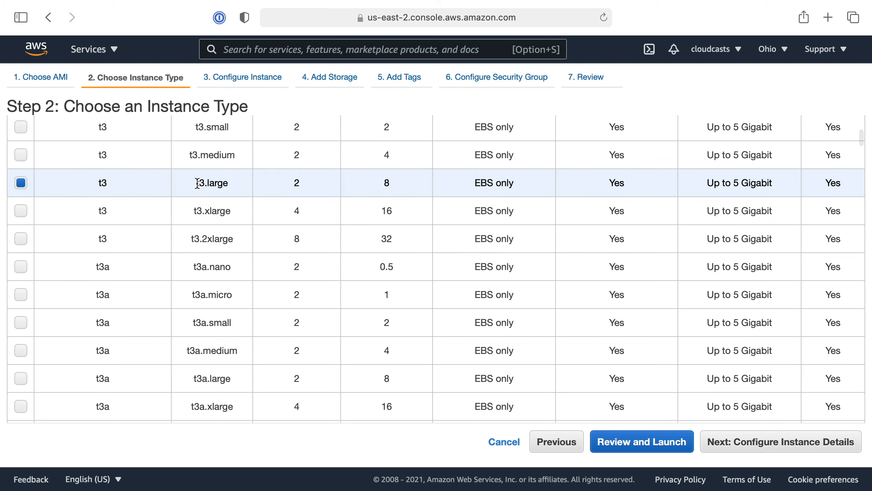
left_click_drag(197, 183, 206, 179)
left_click(775, 444)
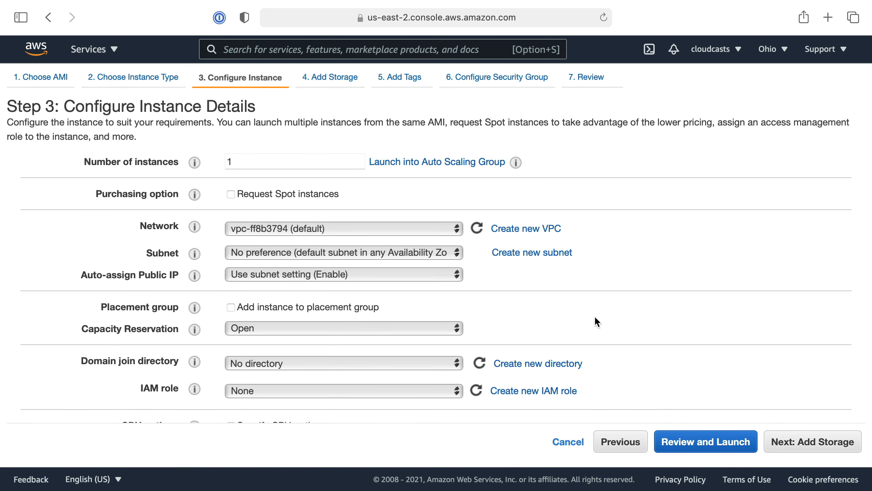
Step: Examine the available instance details, from network and IAM role settings to the advanced metadata and user data options
scroll(598, 318, "down", 5)
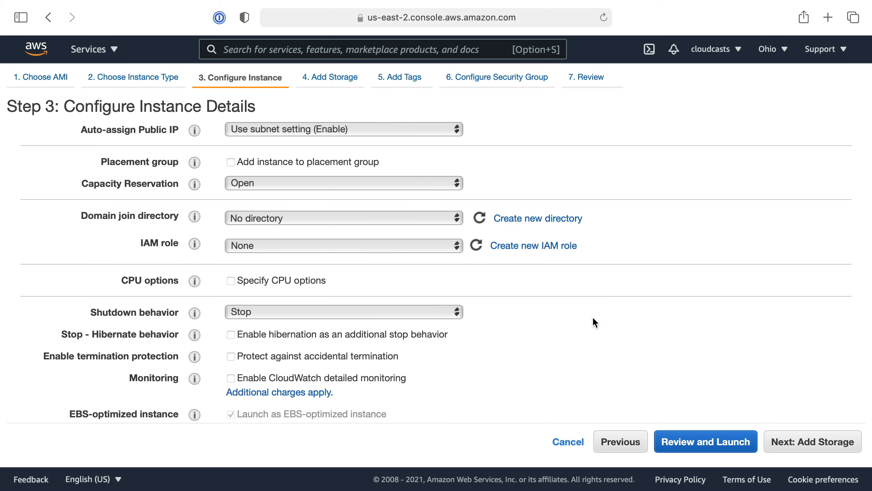
scroll(568, 321, "down", 8)
scroll(538, 325, "down", 7)
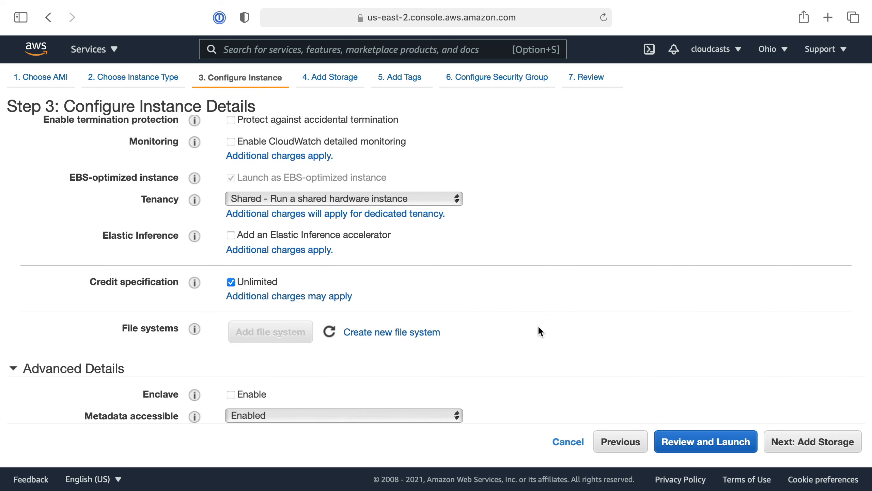
scroll(535, 327, "up", 5)
scroll(538, 333, "down", 5)
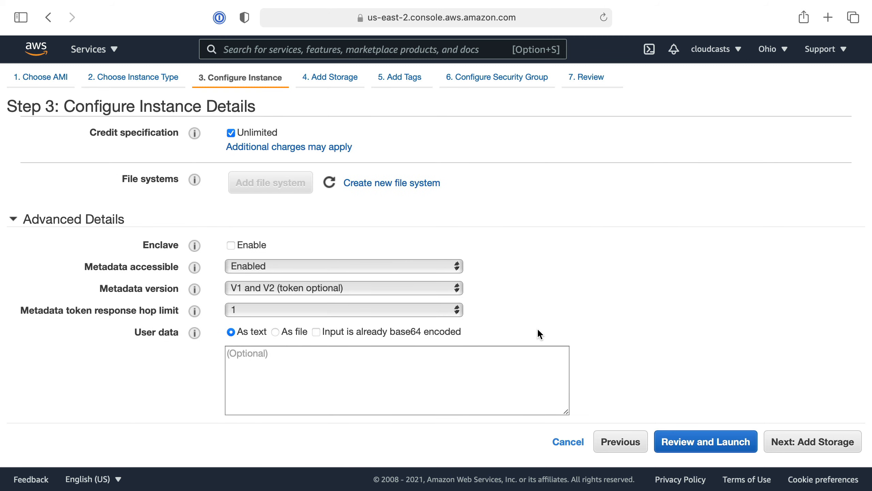
scroll(528, 326, "up", 4)
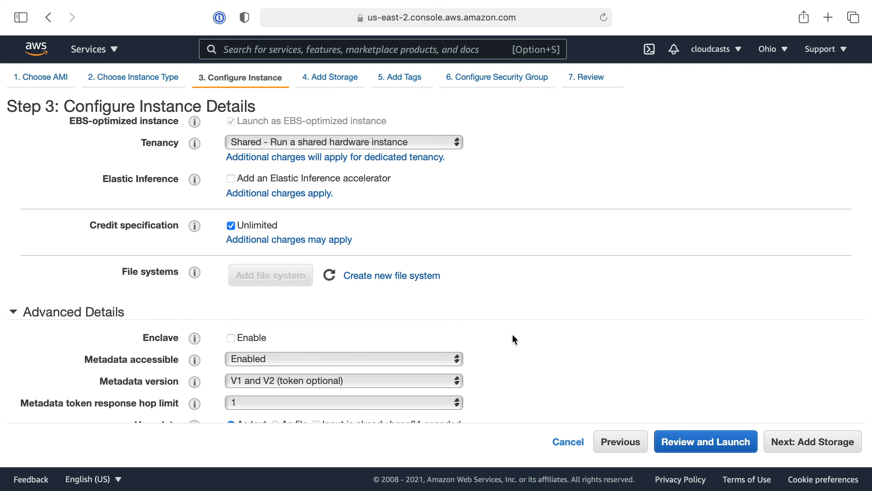
scroll(512, 332, "up", 20)
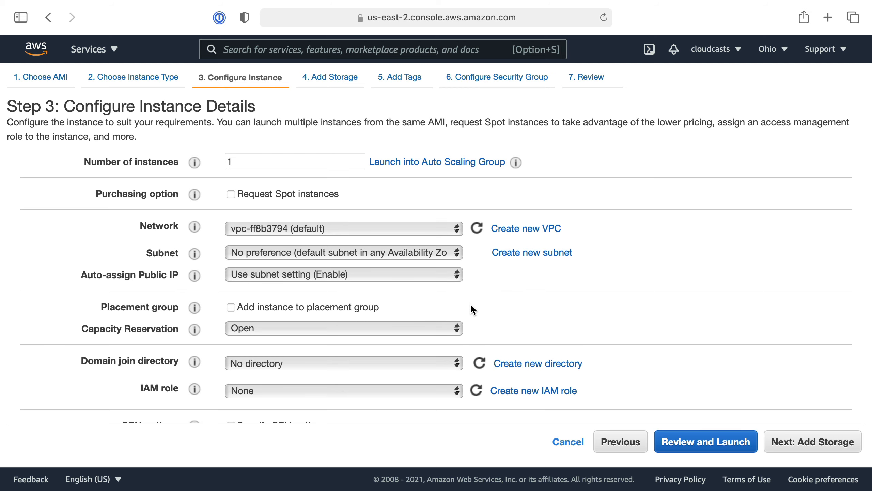
scroll(462, 301, "down", 3)
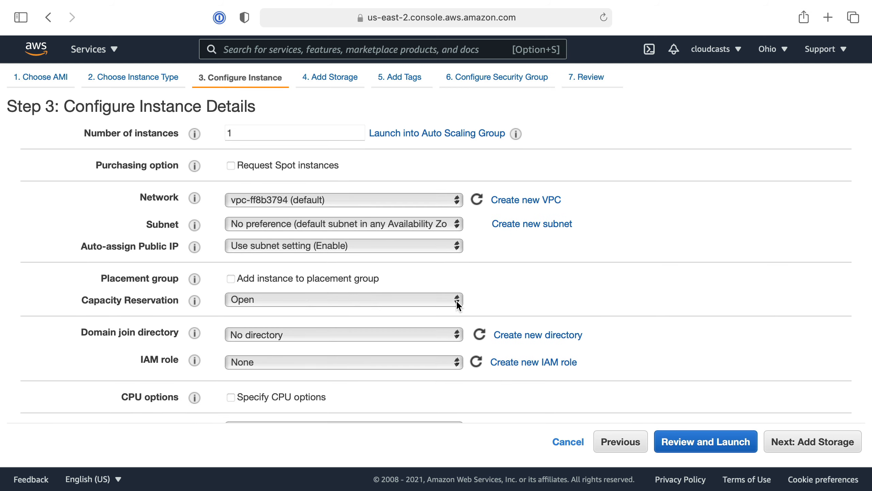
scroll(458, 301, "up", 2)
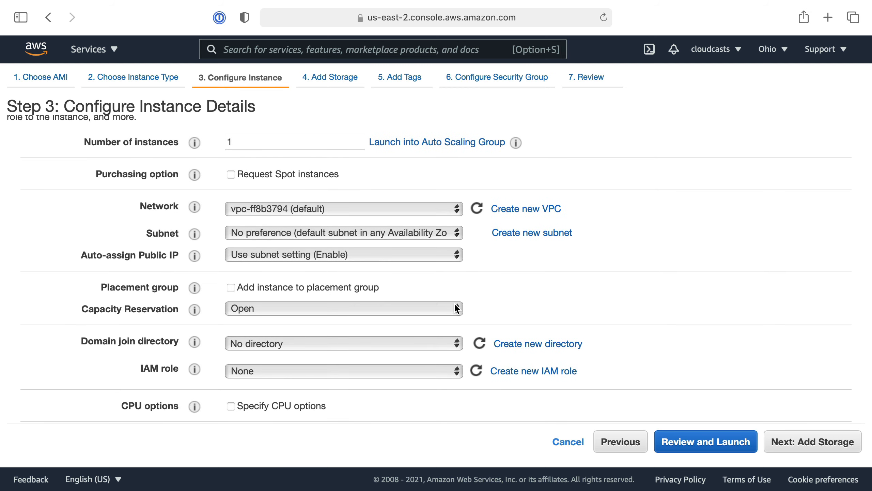
Step: Set the network to cloudcasts-staging-vpc and the subnet to subnet-089351847f0286796 in us-east-2a
left_click(377, 208)
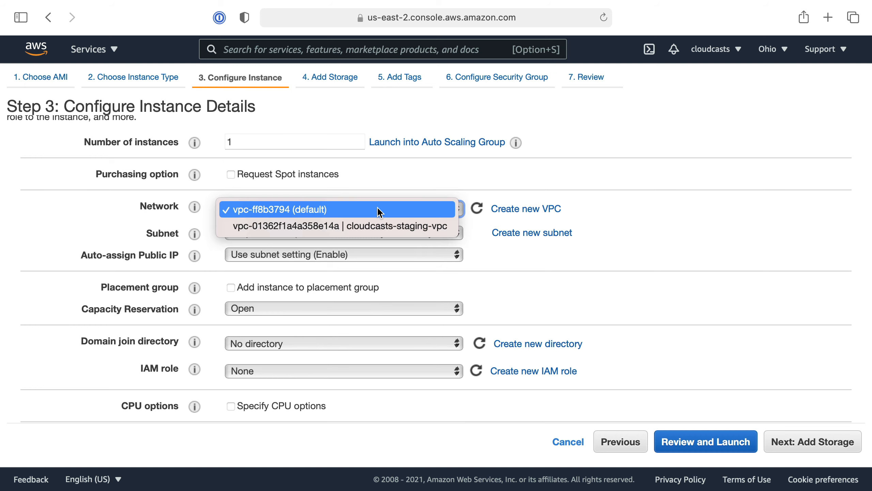
left_click(362, 227)
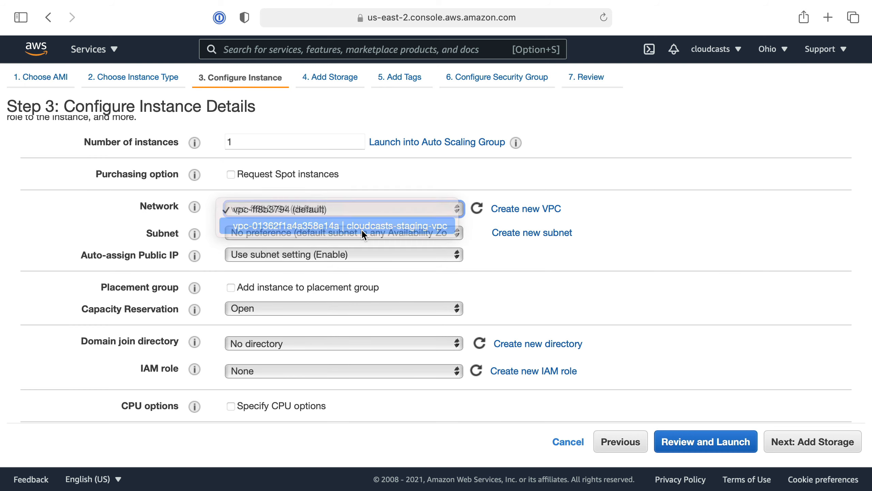
left_click(344, 233)
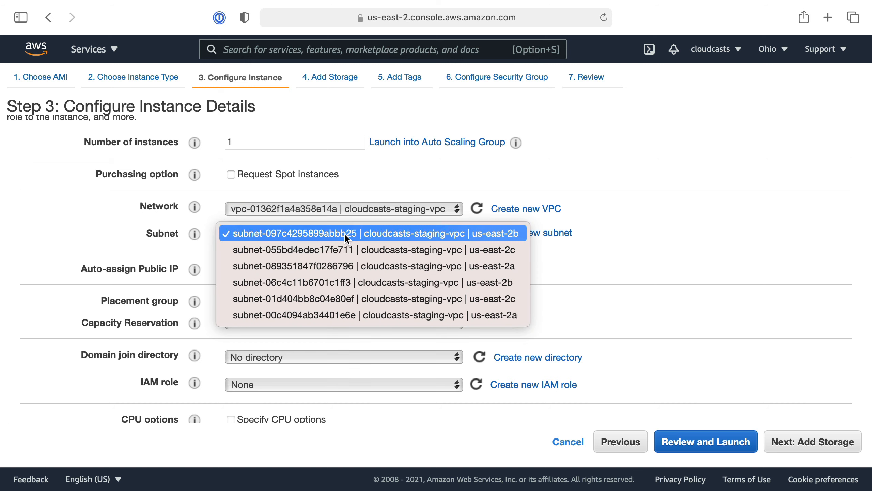
left_click(397, 266)
scroll(335, 339, "down", 8)
scroll(346, 300, "down", 3)
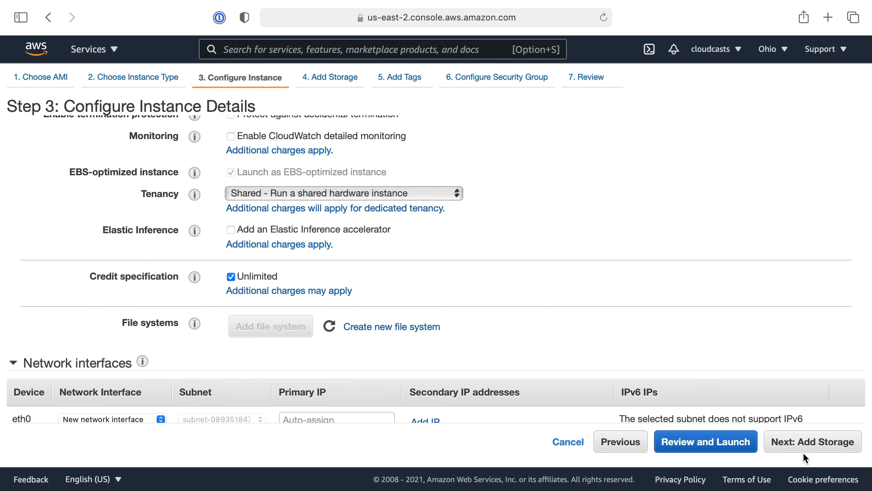
Step: Continue to the storage configuration and set the root volume's type to General Purpose SSD (gp3)
left_click(804, 451)
left_click(416, 239)
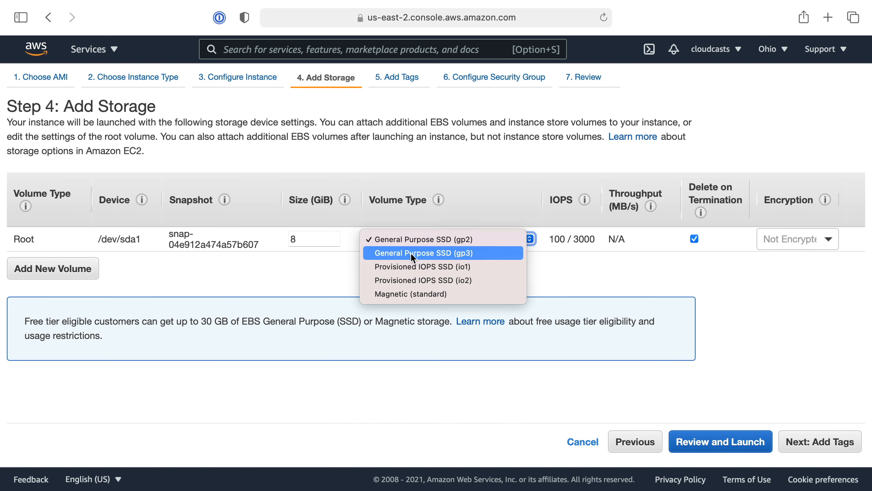
left_click(412, 254)
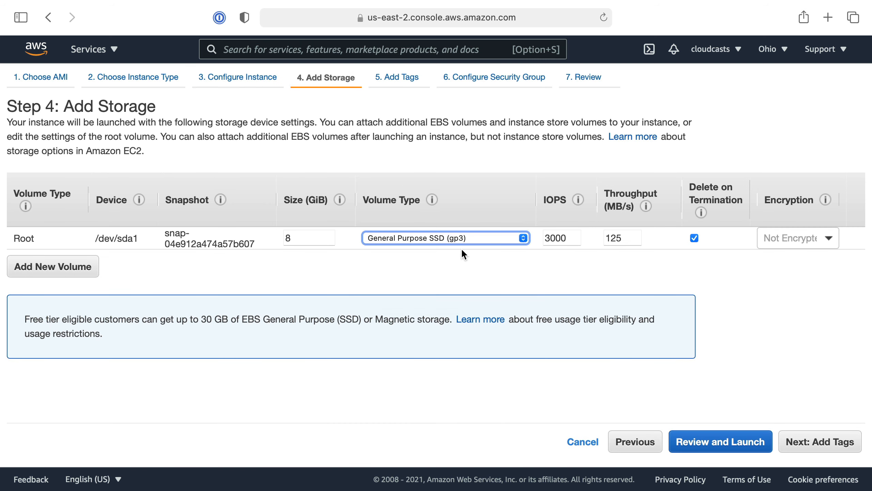
left_click(490, 240)
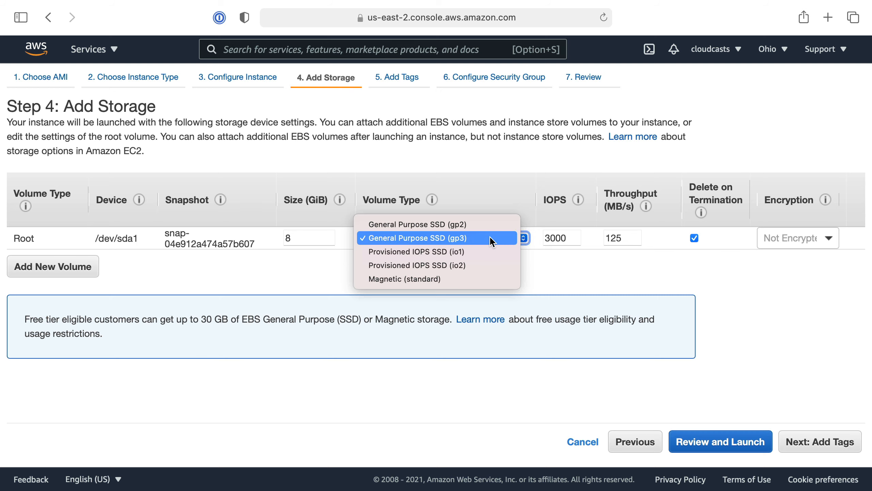
left_click(456, 240)
left_click_drag(292, 238, 278, 239)
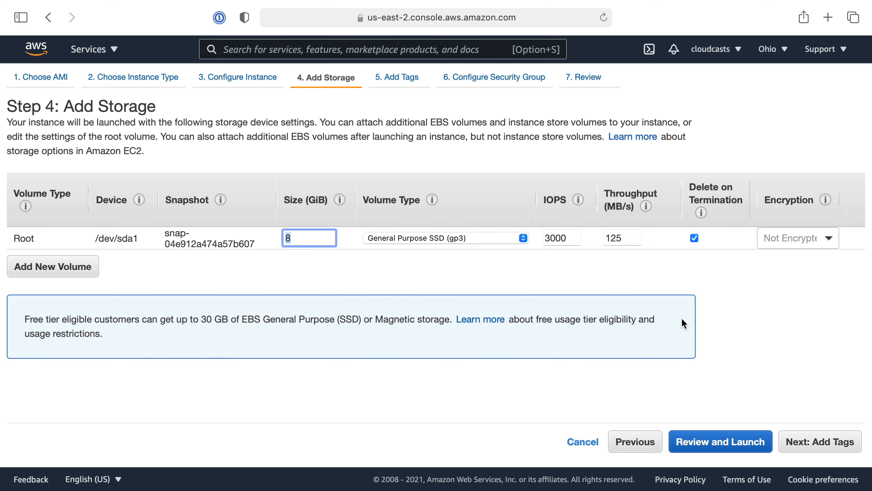
Step: Continue to the tags and add a tag with key Name and value example-public-instance
left_click(796, 441)
left_click(31, 311)
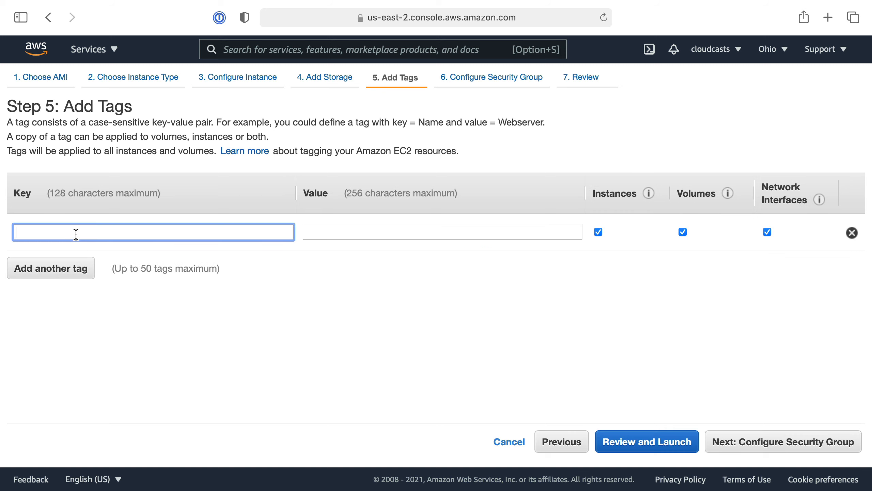
type("Name")
key("Tab")
type("example-ou")
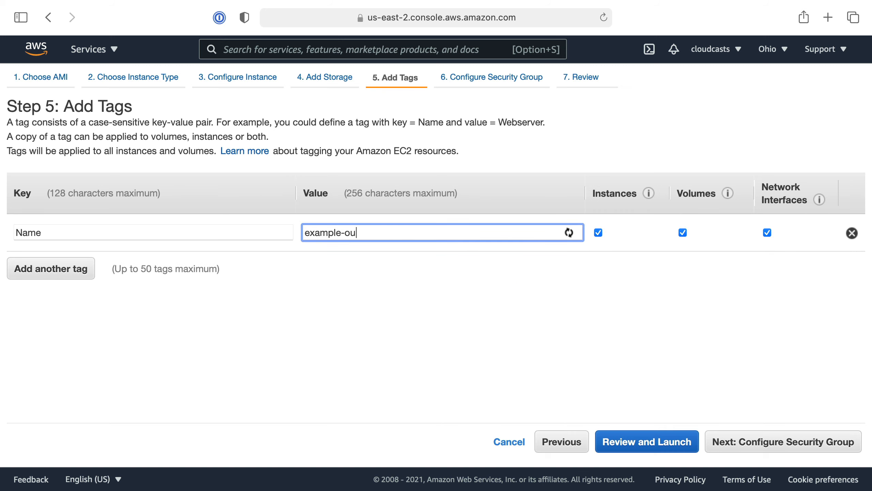
key("BackSpace")
key("BackSpace")
type("public-instance")
Step: Define a new security group named allow-ssh-access with description "allow ssh access only", and check its SSH rule's port and source
left_click(822, 443)
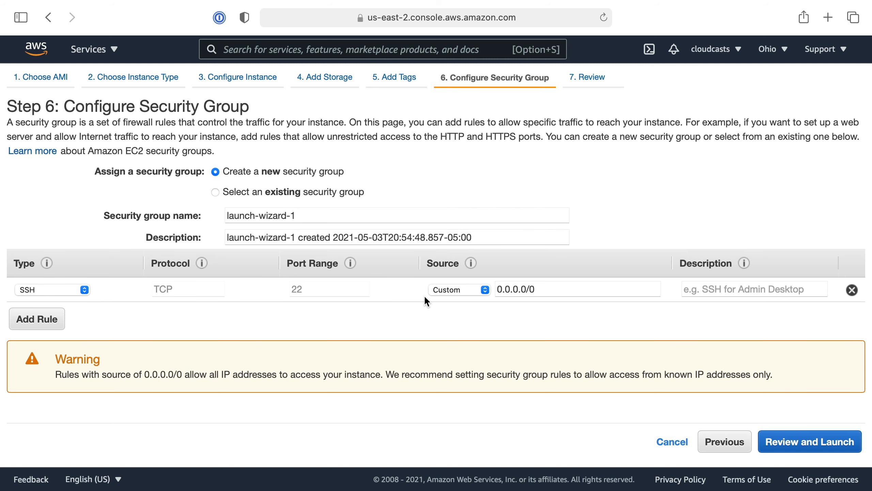
left_click(302, 192)
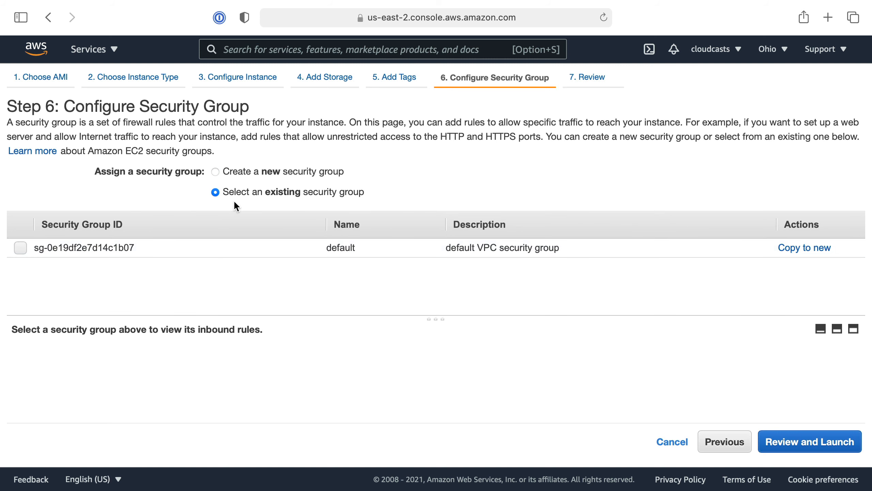
left_click(287, 175)
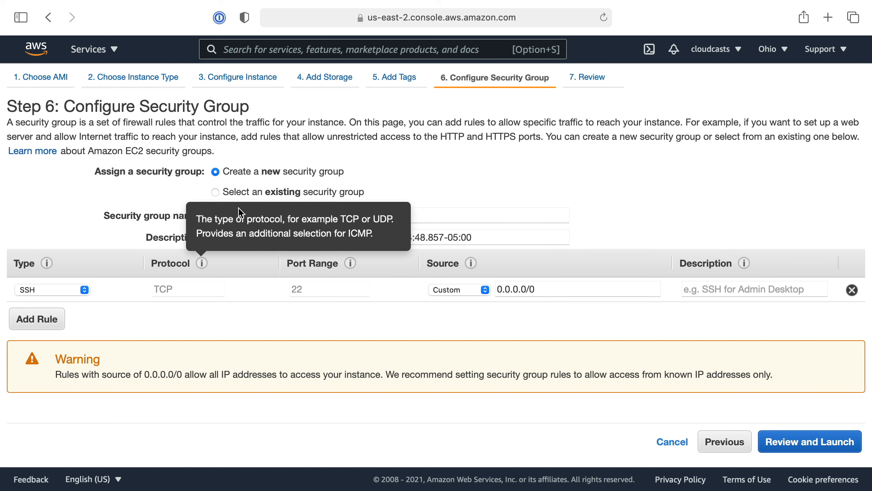
left_click_drag(294, 215, 192, 214)
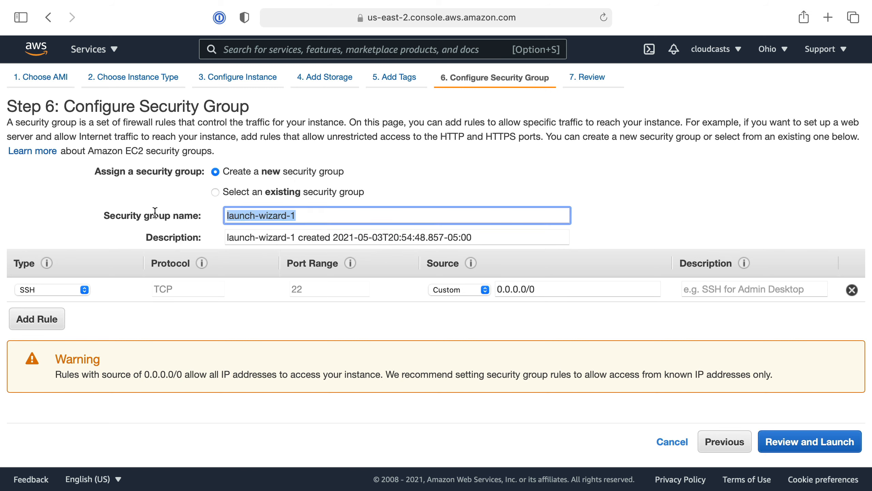
type("allow-ssh-access")
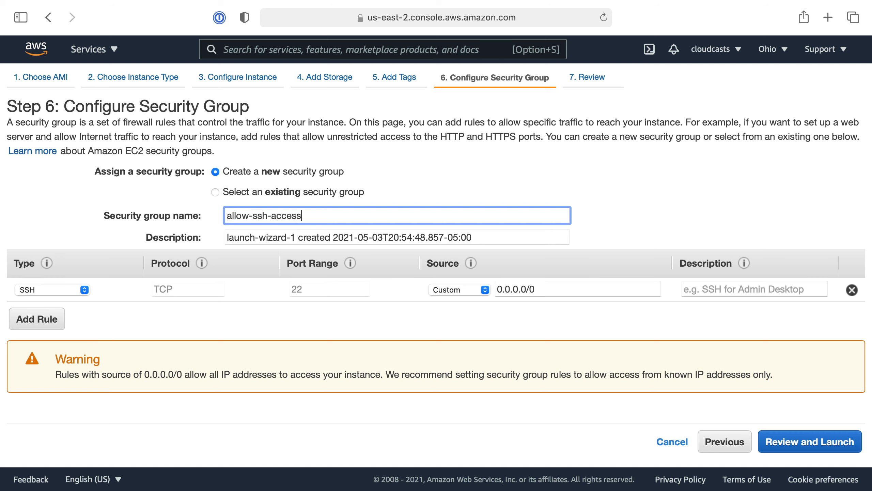
key("Tab")
type("allow ssh access only")
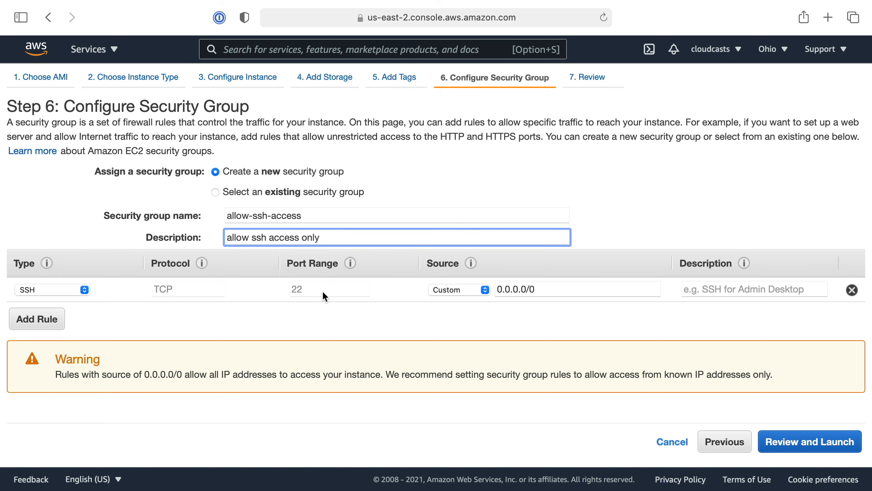
left_click_drag(323, 291, 92, 286)
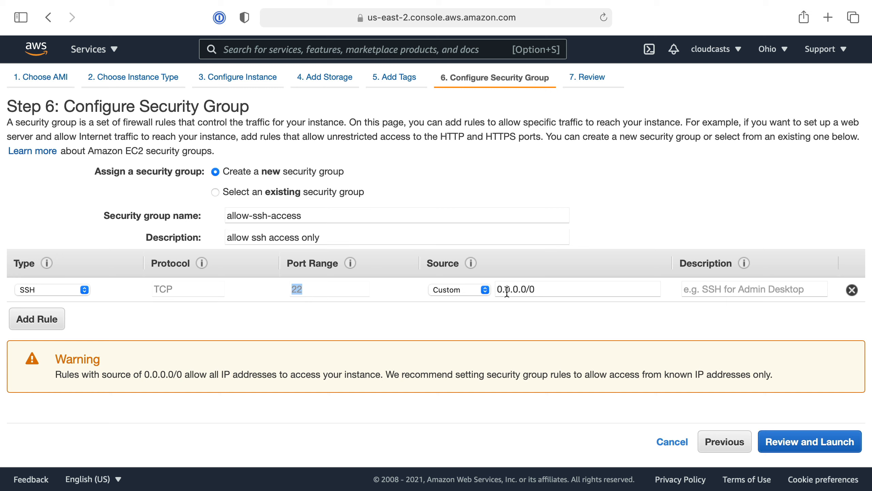
left_click_drag(499, 290, 552, 291)
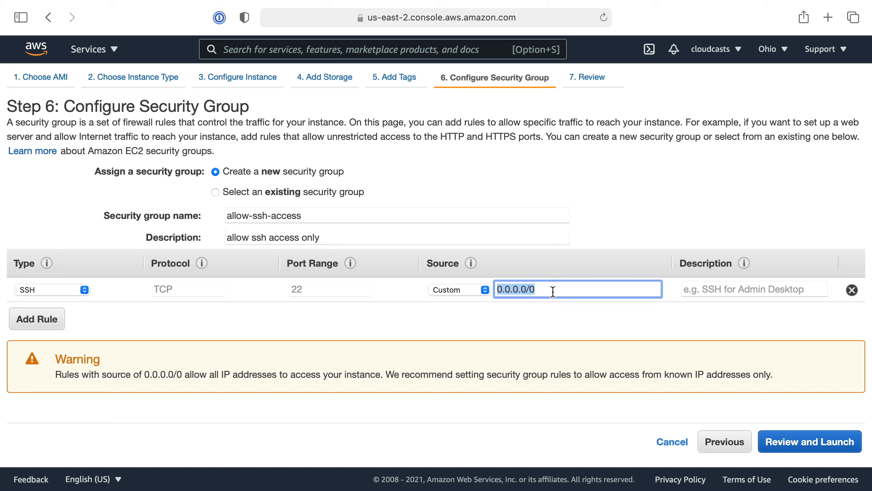
Step: Review the instance launch details and proceed to the key pair selection
left_click(775, 441)
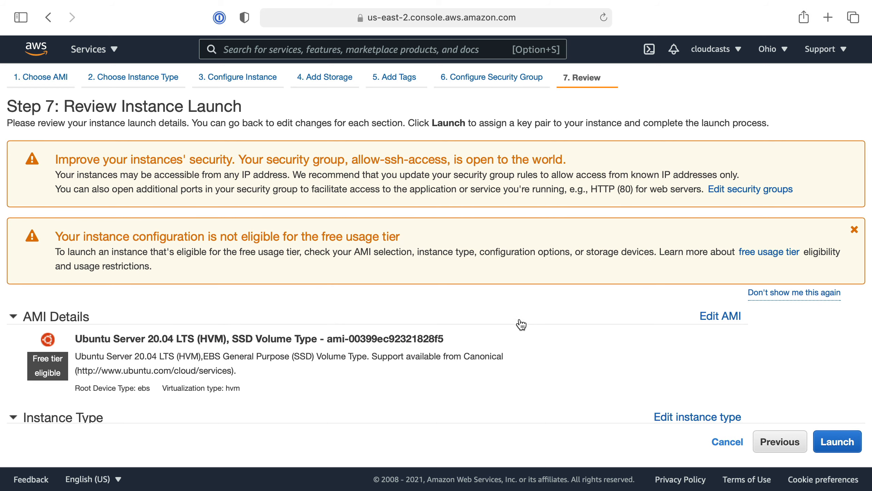
scroll(578, 389, "down", 1)
left_click(837, 442)
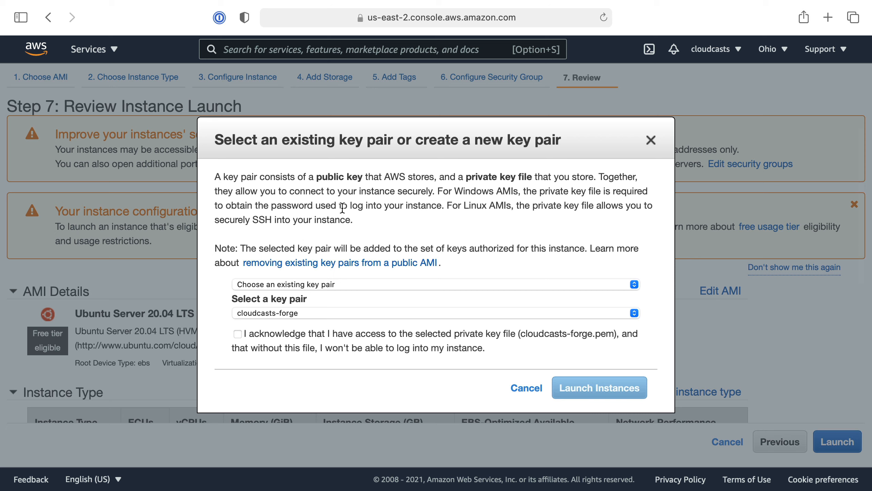
Step: Launch the instance with the existing cloudcasts-forge key pair, acknowledging access to its private key file, and show it in the instances list
left_click(314, 335)
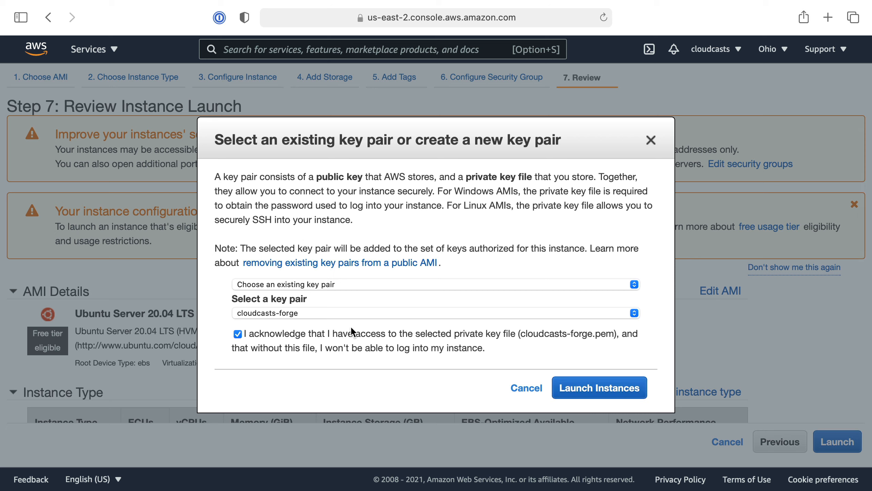
left_click(341, 313)
left_click(338, 311)
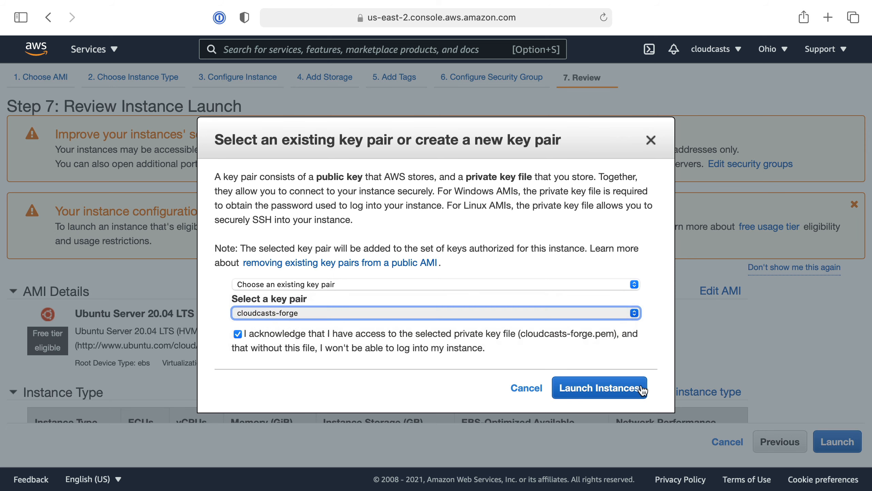
left_click(599, 387)
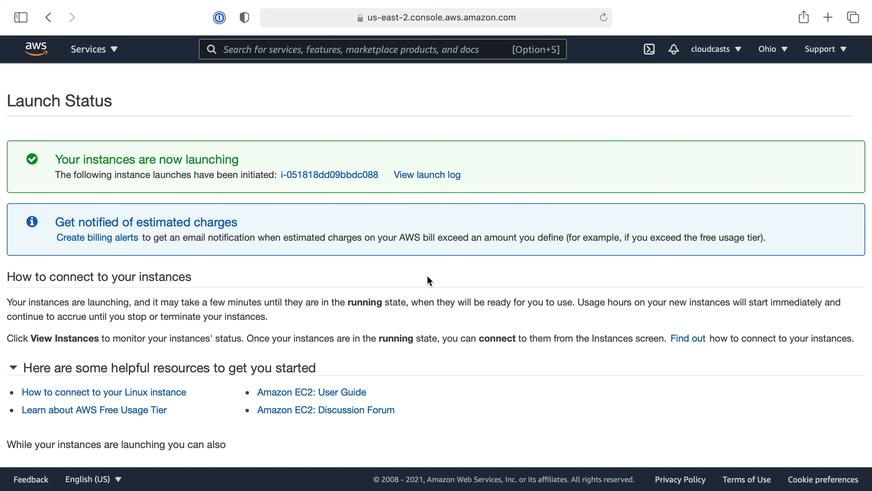
left_click(330, 175)
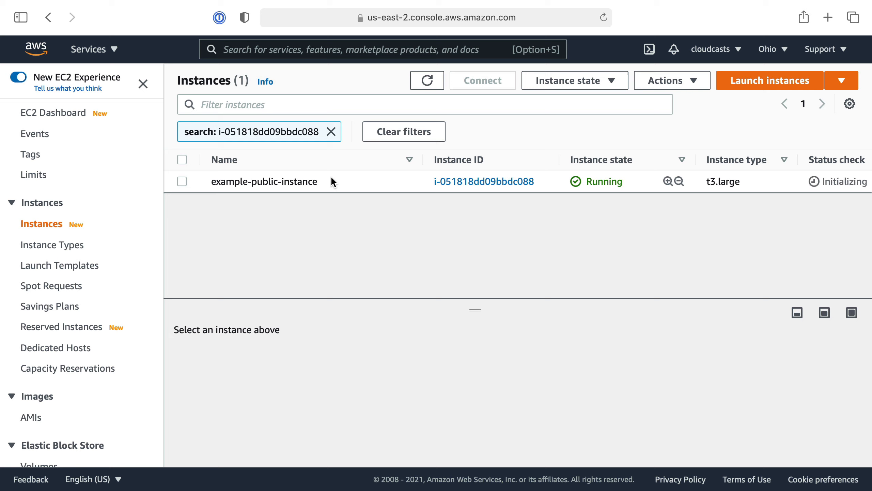